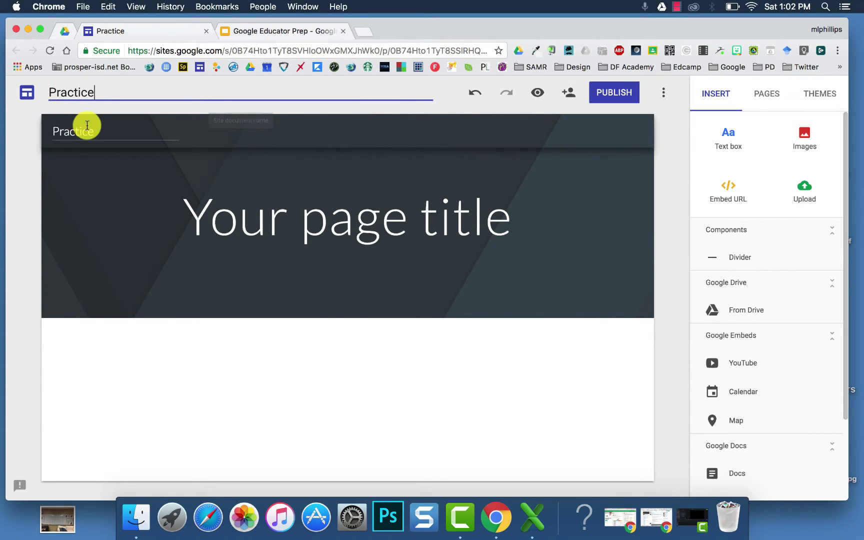
{"action": "left_click", "coordinate": [110, 129]}
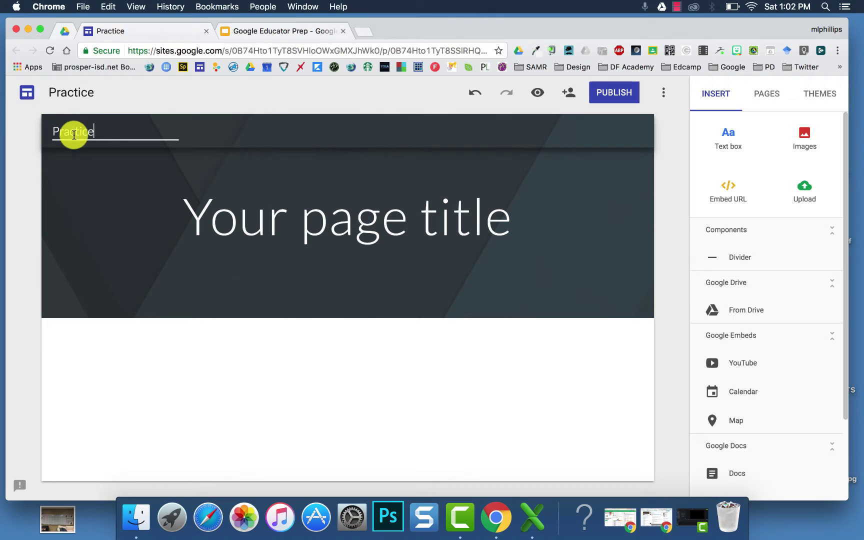
{"action": "mouse_move", "coordinate": [245, 281]}
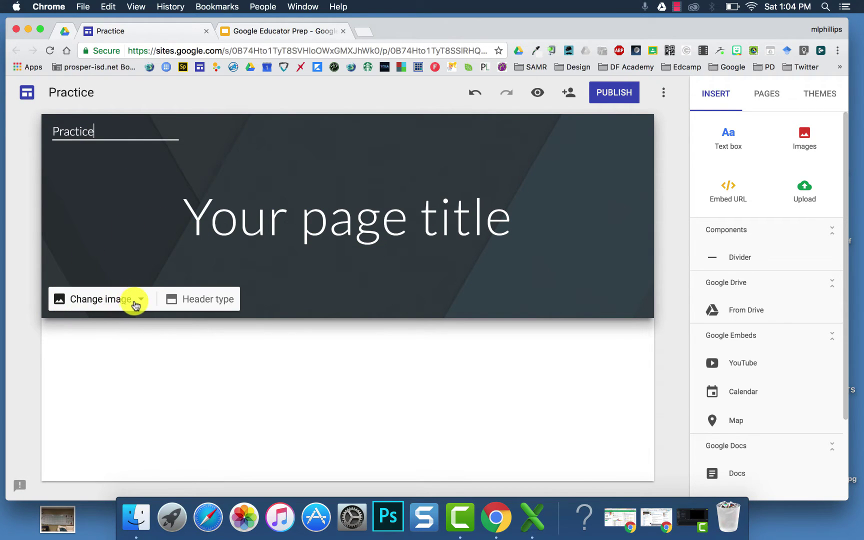
{"action": "left_click", "coordinate": [132, 301]}
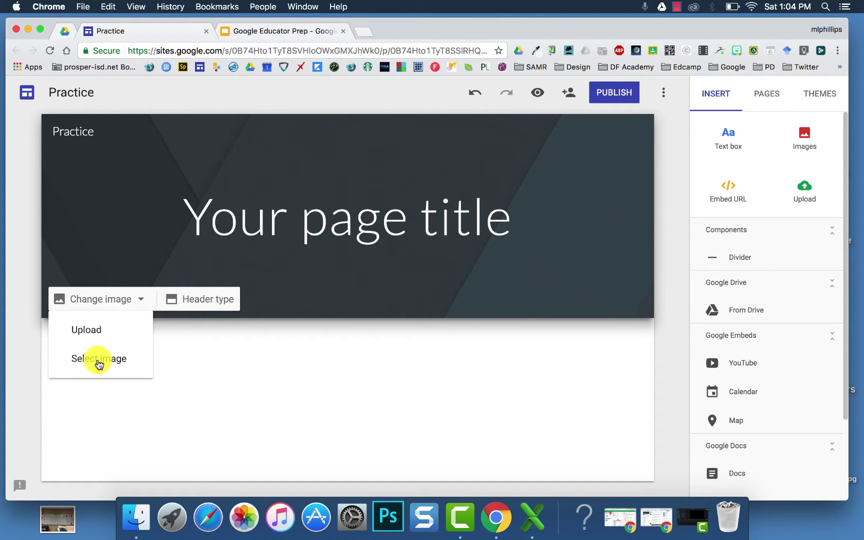
{"action": "left_click", "coordinate": [188, 300]}
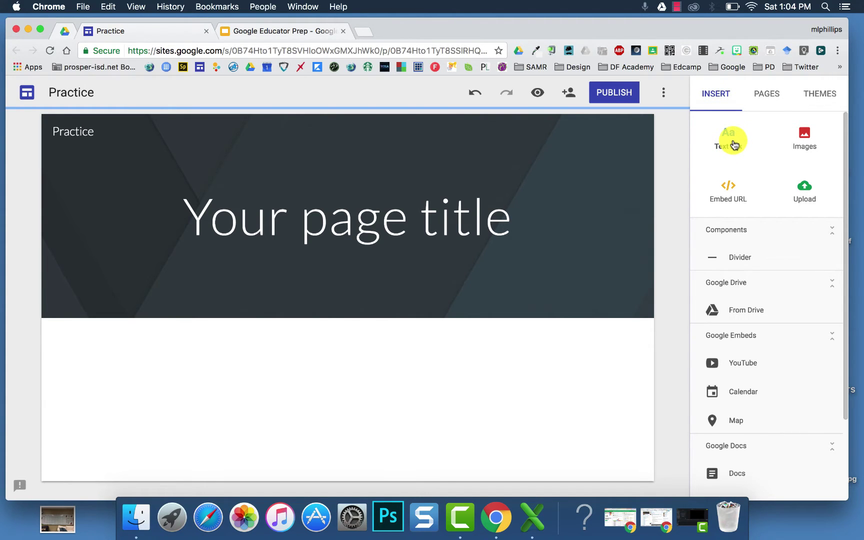
- Add an empty text box below the header and narrow it to the page's left half
{"action": "double_click", "coordinate": [148, 391]}
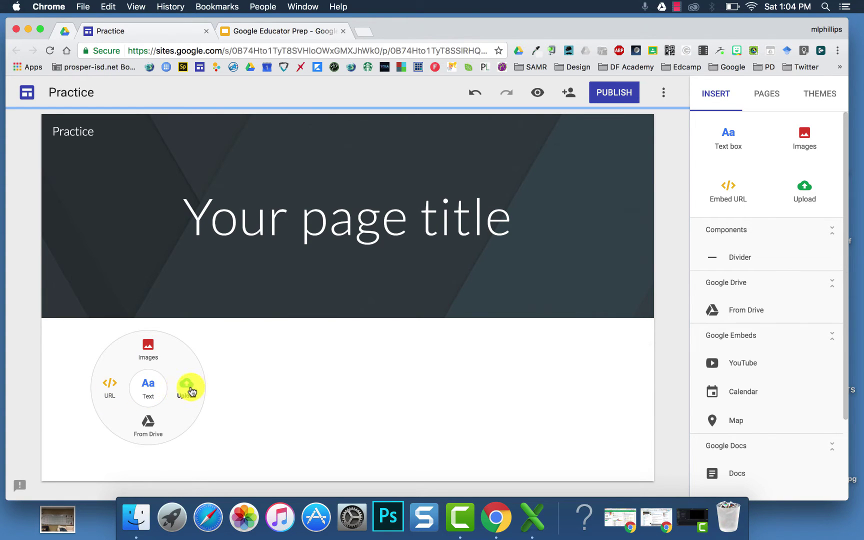
{"action": "left_click", "coordinate": [145, 429]}
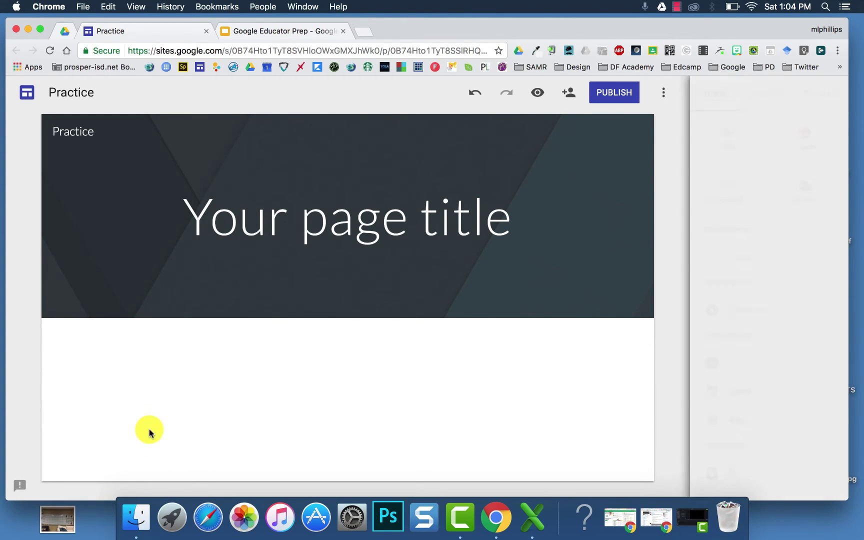
{"action": "key", "text": "Escape"}
{"action": "left_click", "coordinate": [728, 139]}
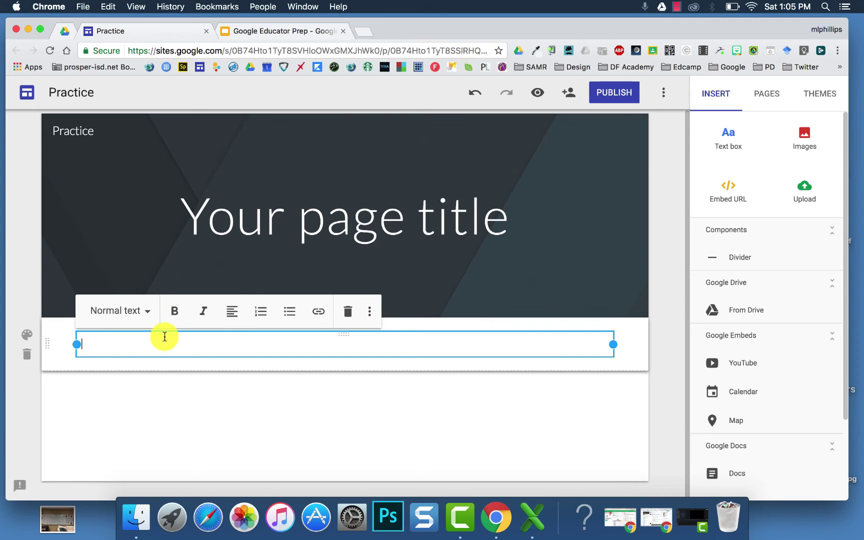
{"action": "left_click_drag", "start_coordinate": [613, 344], "coordinate": [314, 352]}
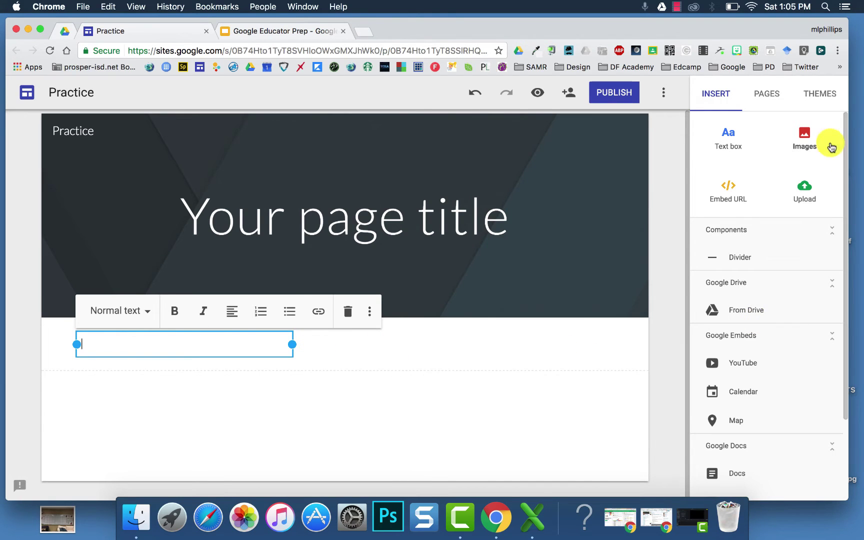
{"action": "left_click", "coordinate": [804, 140]}
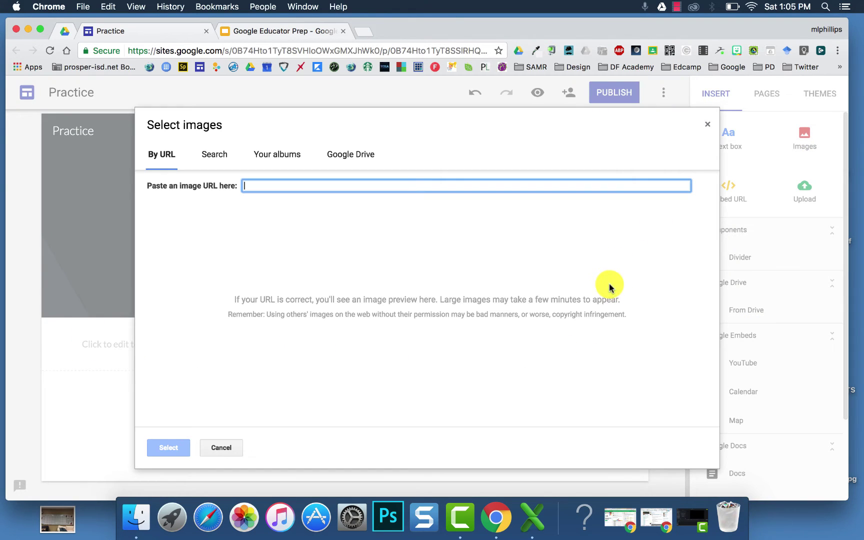
- Search images for 'flower' and insert the first sunflower photo beside the text box
{"action": "left_click", "coordinate": [221, 156]}
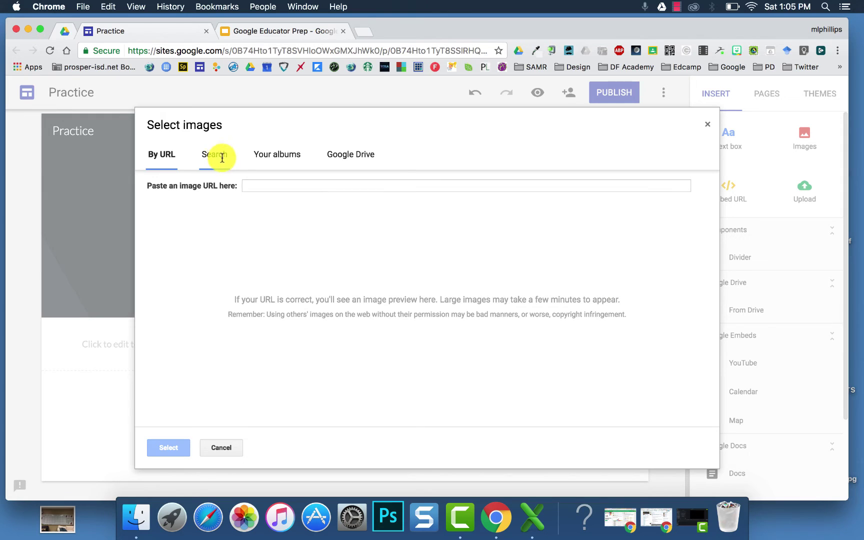
{"action": "type", "text": "flower"}
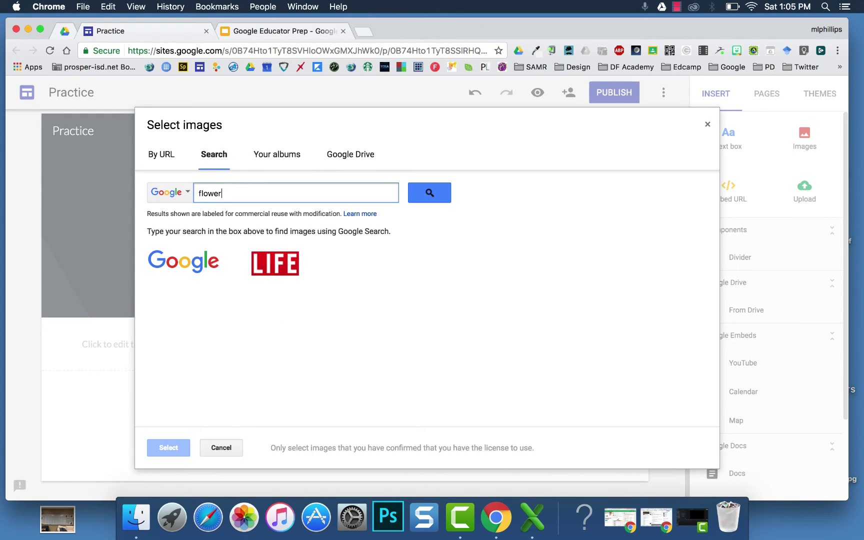
{"action": "left_click", "coordinate": [428, 194]}
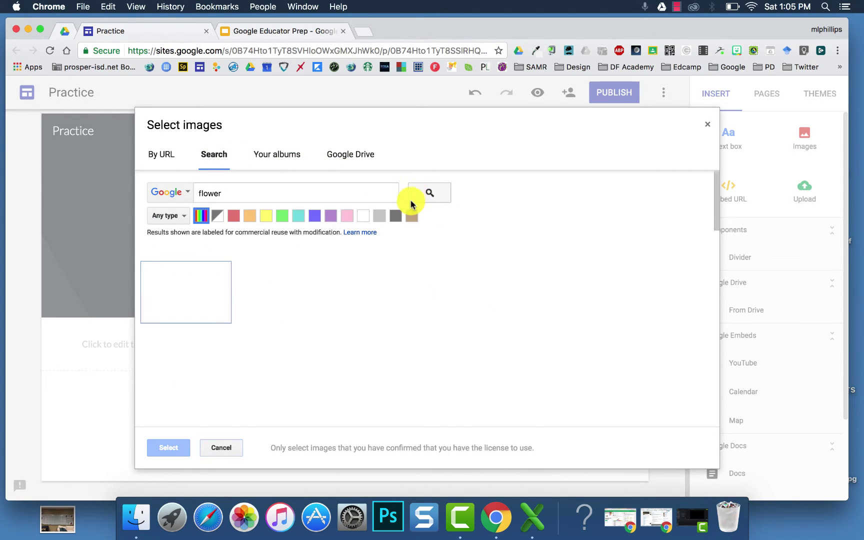
{"action": "left_click", "coordinate": [175, 298]}
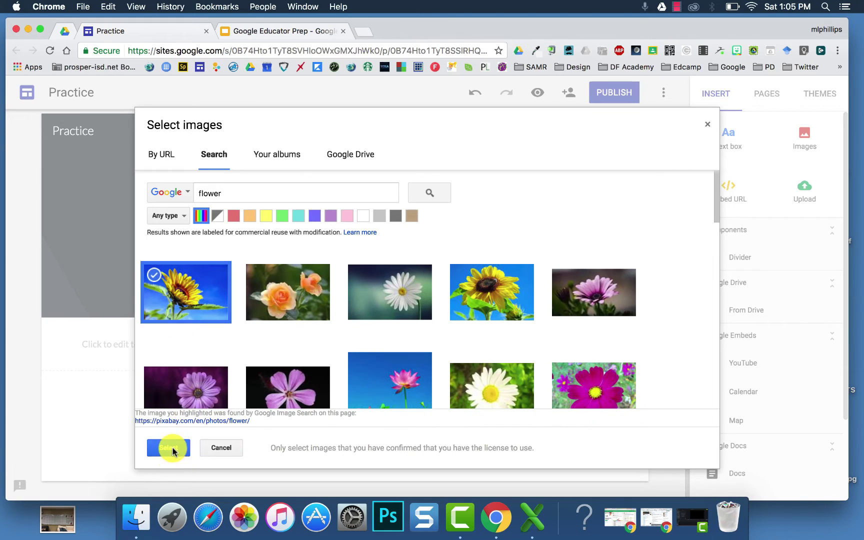
{"action": "left_click", "coordinate": [170, 448]}
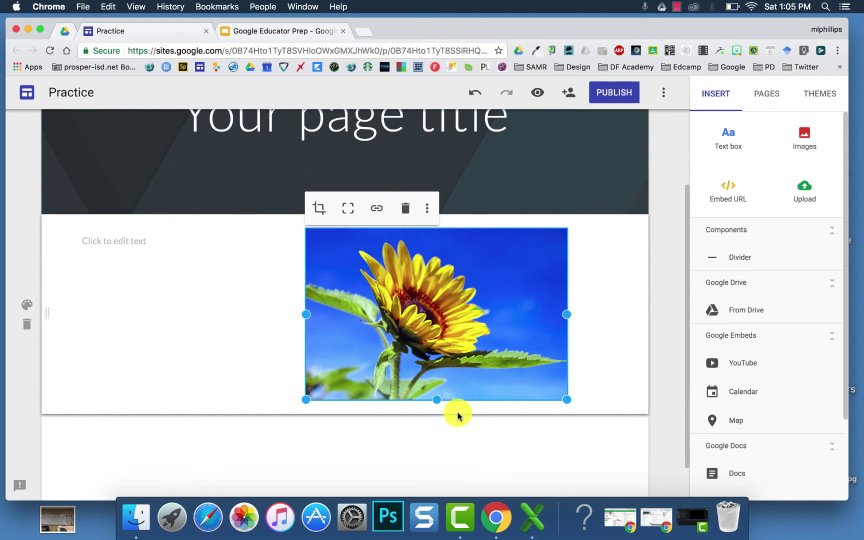
- Move the sunflower image to its own row below the text, widen it, and add a divider
{"action": "left_click_drag", "start_coordinate": [567, 400], "coordinate": [505, 303]}
{"action": "left_click_drag", "start_coordinate": [452, 291], "coordinate": [349, 414]}
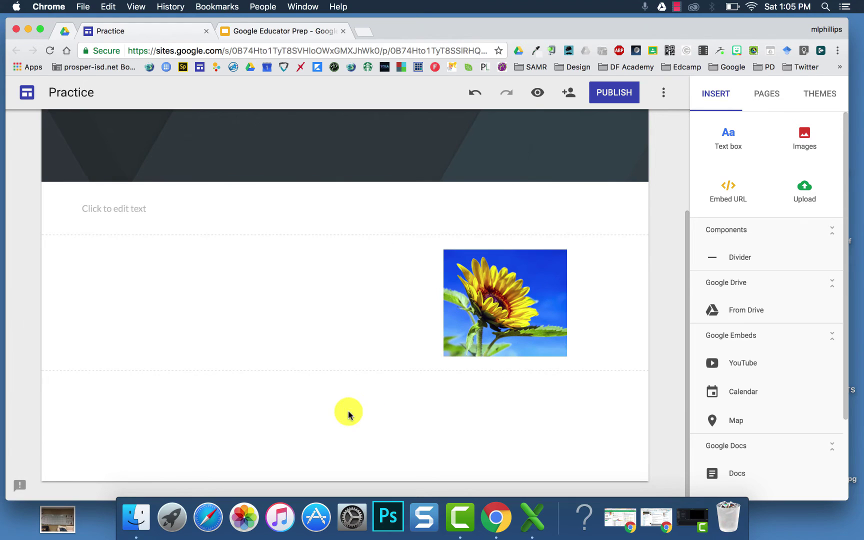
{"action": "left_click", "coordinate": [480, 306]}
{"action": "left_click_drag", "start_coordinate": [445, 304], "coordinate": [96, 294]}
{"action": "left_click", "coordinate": [235, 434]}
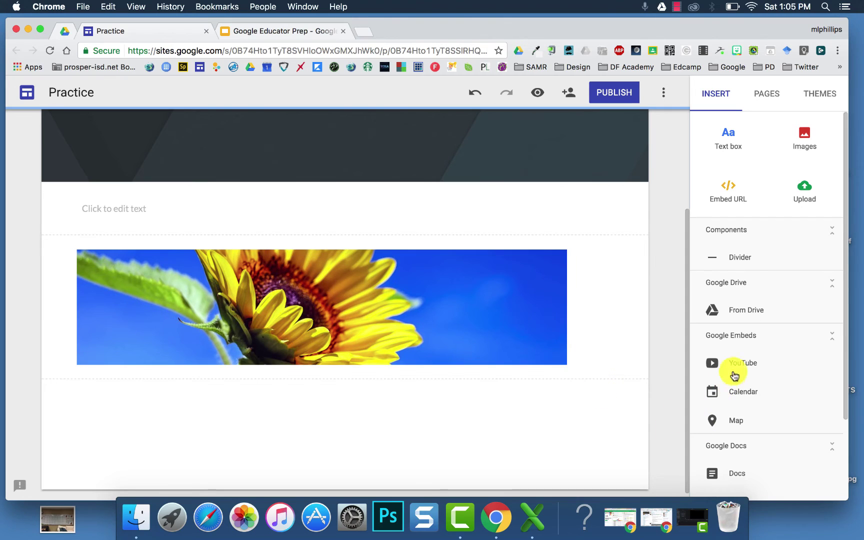
{"action": "left_click", "coordinate": [743, 265]}
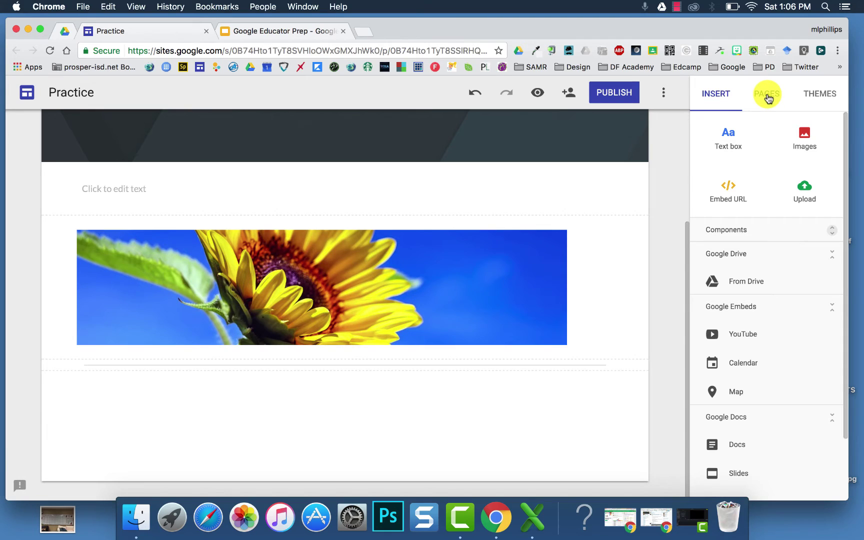
- Create a new page named 'Second Page' from the Pages panel
{"action": "left_click", "coordinate": [769, 98]}
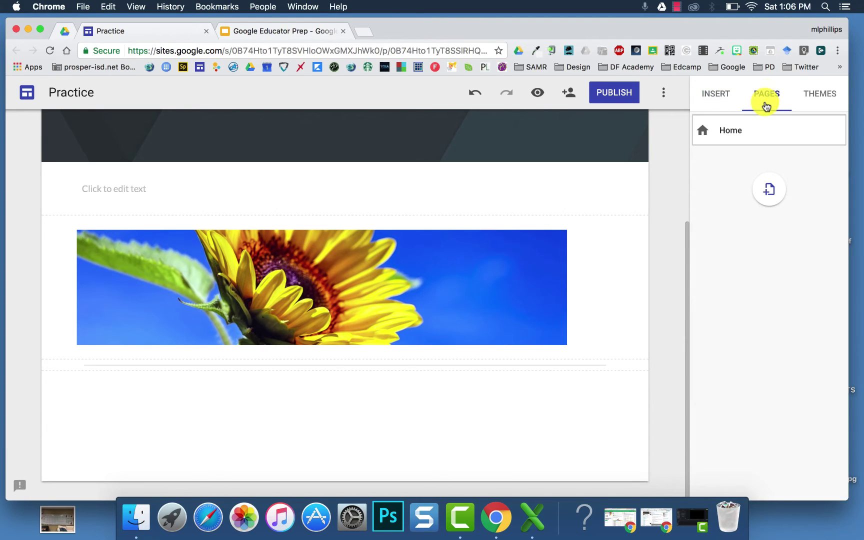
{"action": "left_click", "coordinate": [770, 191]}
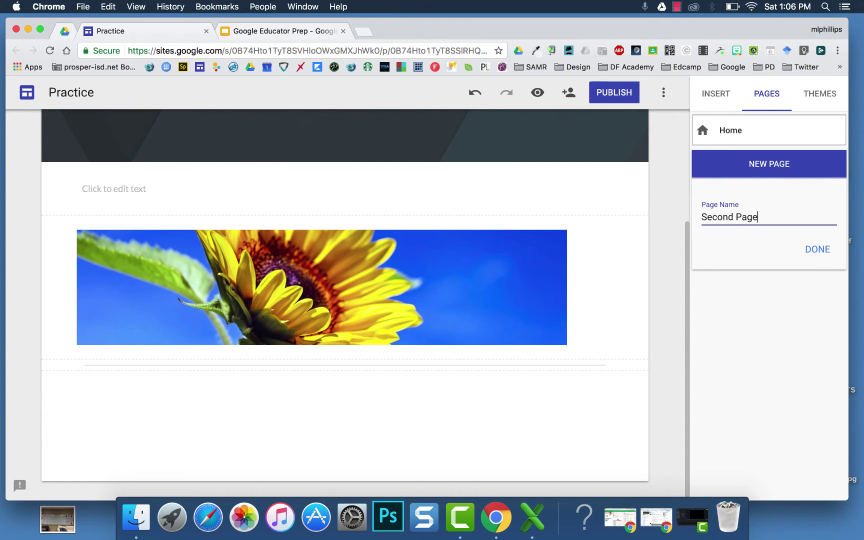
{"action": "left_click", "coordinate": [817, 250]}
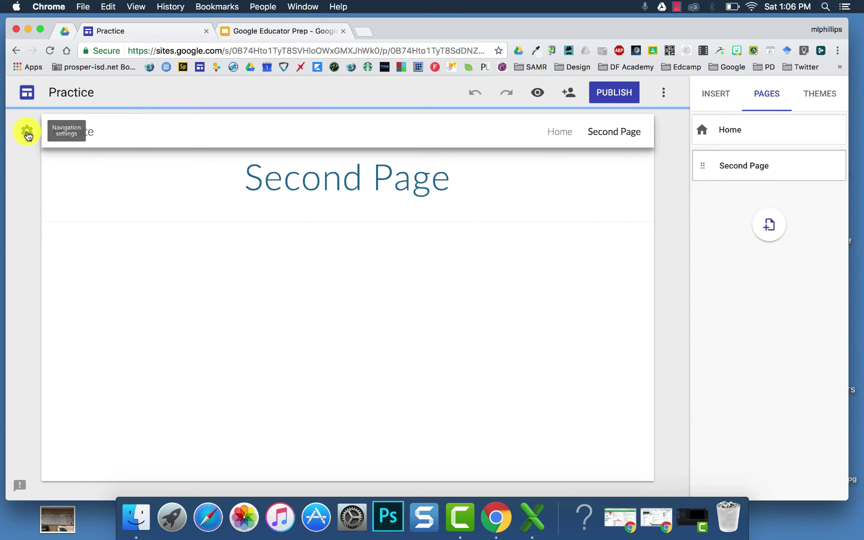
{"action": "left_click", "coordinate": [27, 133]}
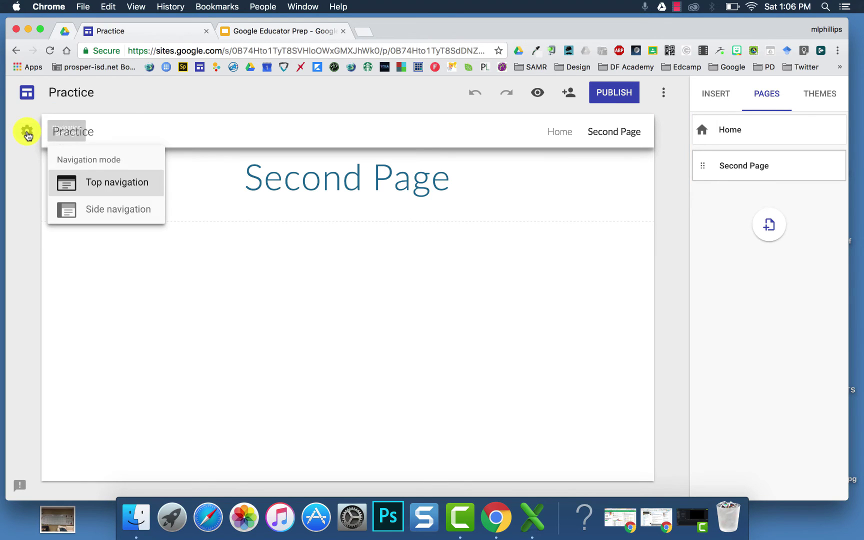
{"action": "left_click", "coordinate": [102, 213]}
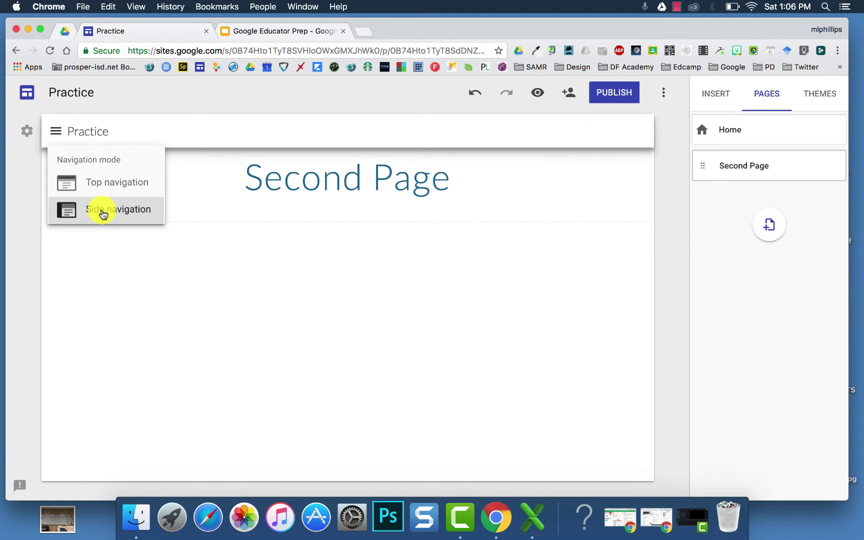
{"action": "left_click", "coordinate": [103, 180]}
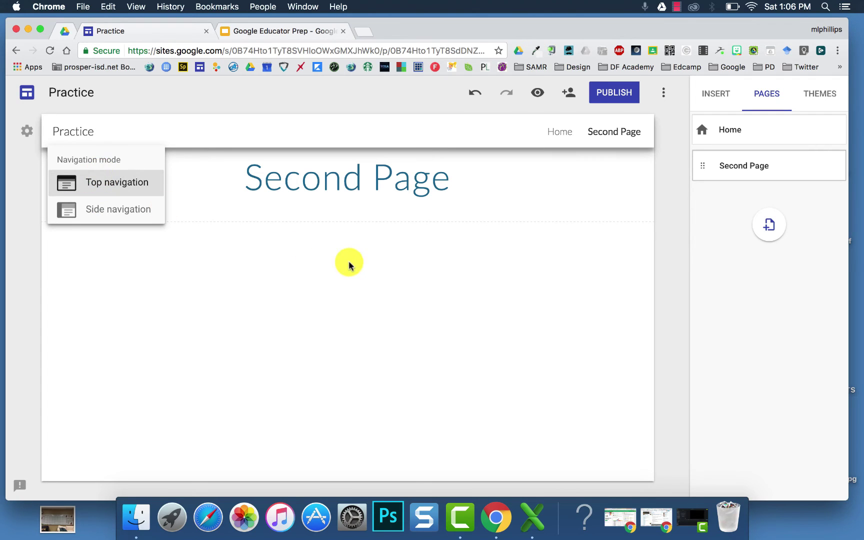
{"action": "left_click", "coordinate": [367, 293]}
{"action": "mouse_move", "coordinate": [701, 166]}
{"action": "left_mouse_down"}
{"action": "mouse_move", "coordinate": [694, 111]}
{"action": "mouse_move", "coordinate": [706, 180]}
{"action": "left_mouse_up"}
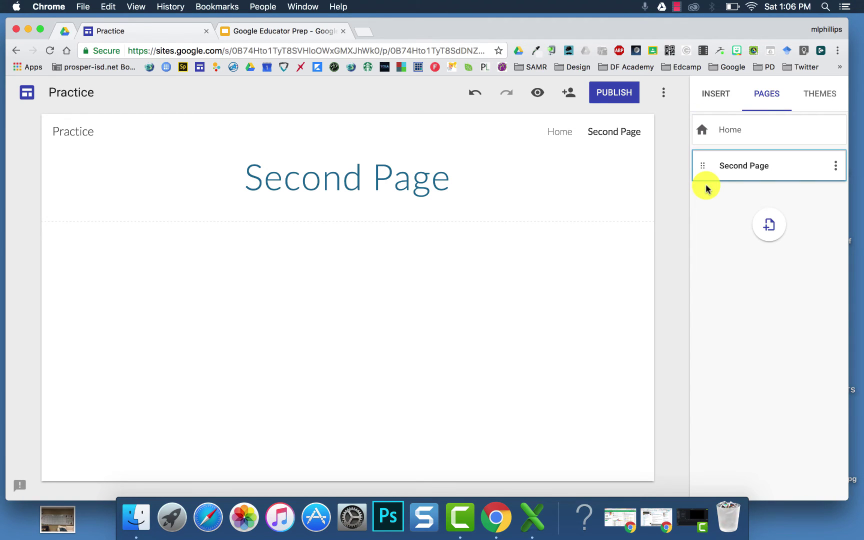
- Browse the site themes, then return to the Insert panel
{"action": "left_click", "coordinate": [819, 100]}
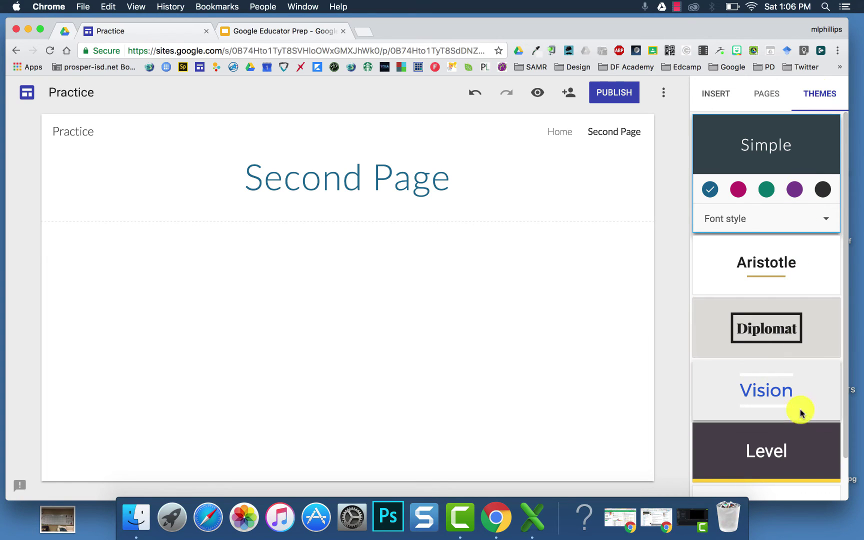
{"action": "left_click", "coordinate": [713, 96]}
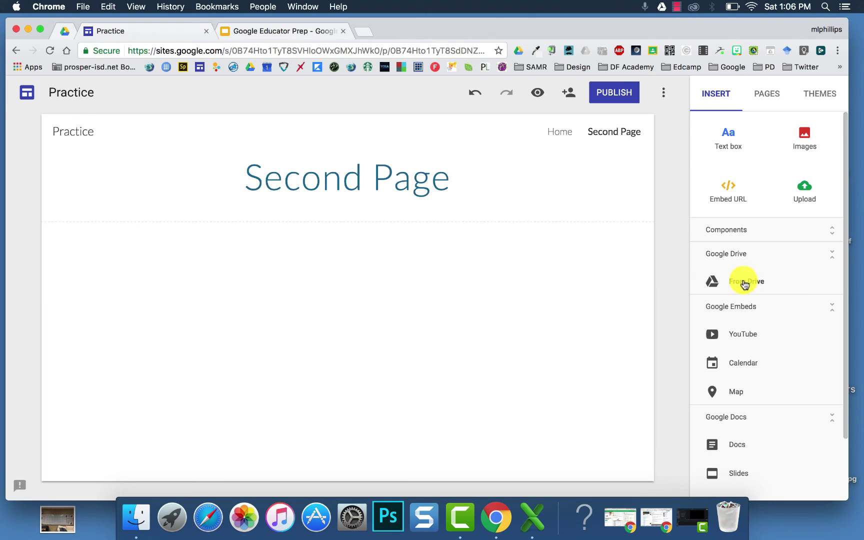
{"action": "scroll", "coordinate": [744, 284], "scroll_direction": "down", "scroll_amount": 3}
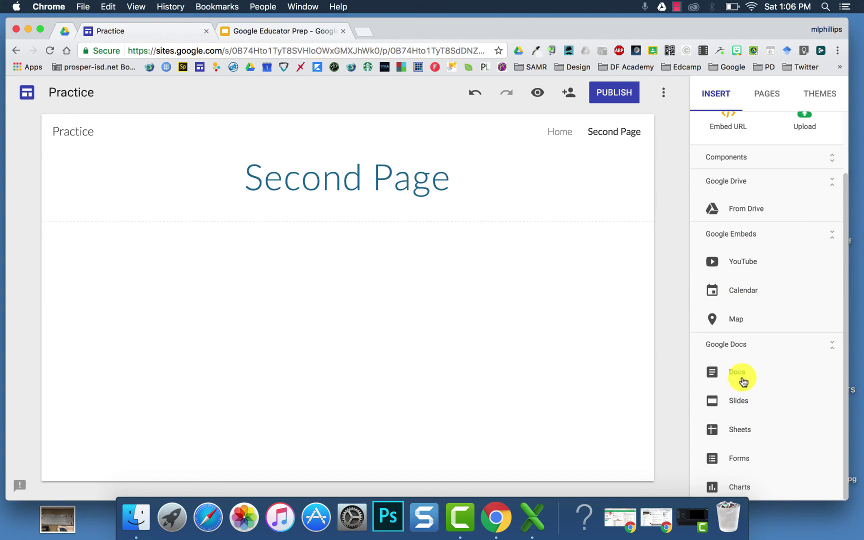
{"action": "scroll", "coordinate": [753, 422], "scroll_direction": "up", "scroll_amount": 1}
{"action": "scroll", "coordinate": [752, 421], "scroll_direction": "up", "scroll_amount": 3}
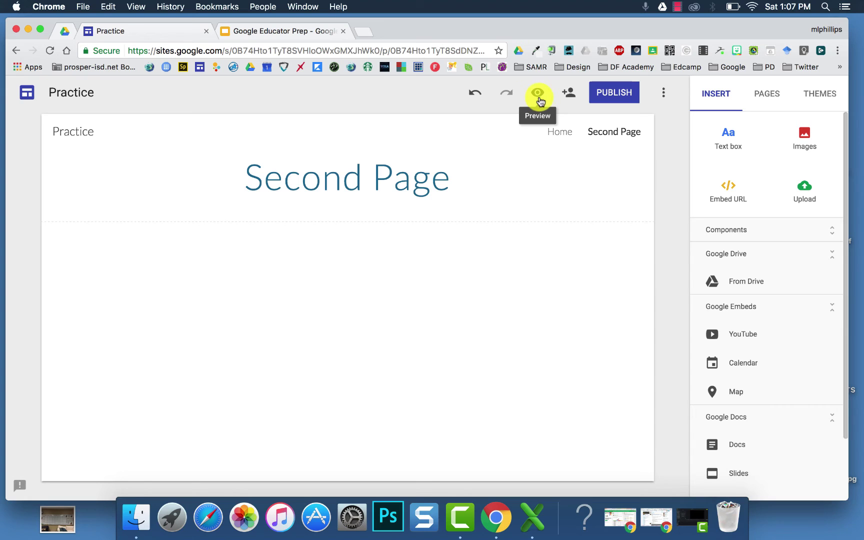
{"action": "left_click", "coordinate": [568, 97]}
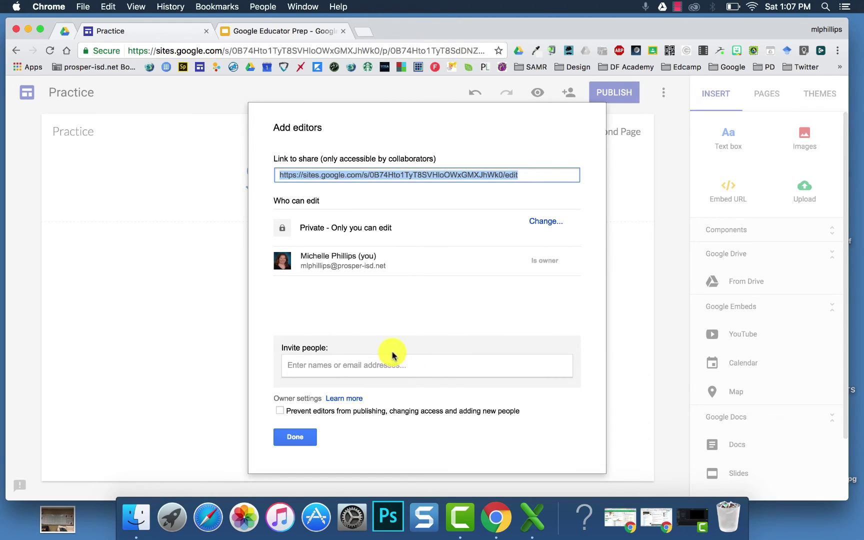
{"action": "left_click", "coordinate": [304, 437]}
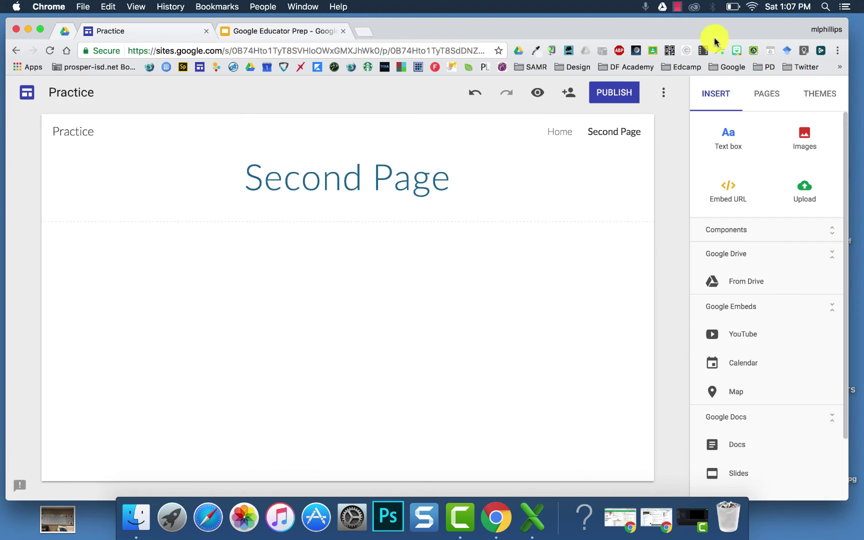
{"action": "left_click", "coordinate": [619, 93]}
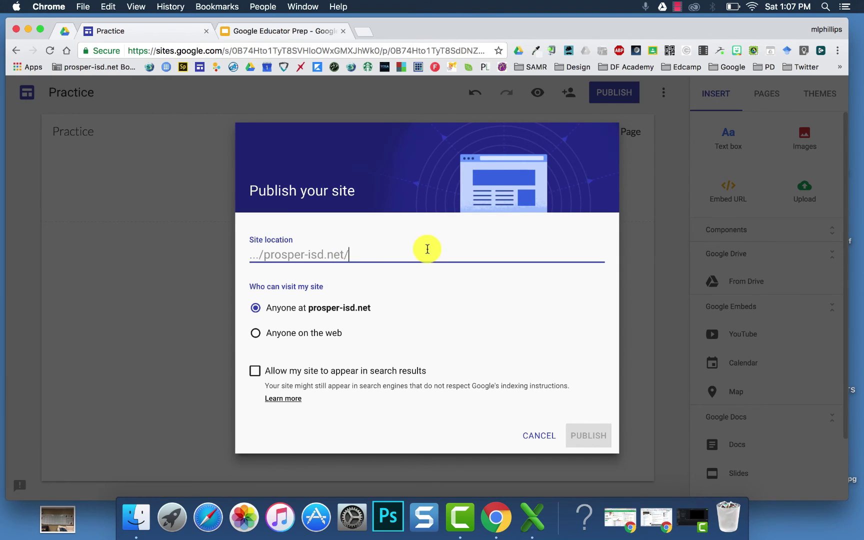
{"action": "left_click", "coordinate": [534, 431]}
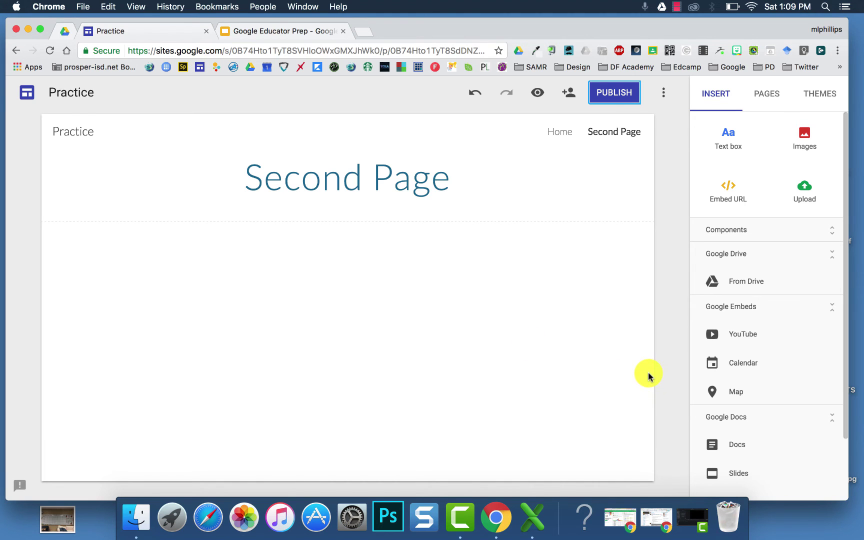
- Look at the YouTube picker's Uploaded videos, then leave it for the Pages list
{"action": "left_click", "coordinate": [744, 336]}
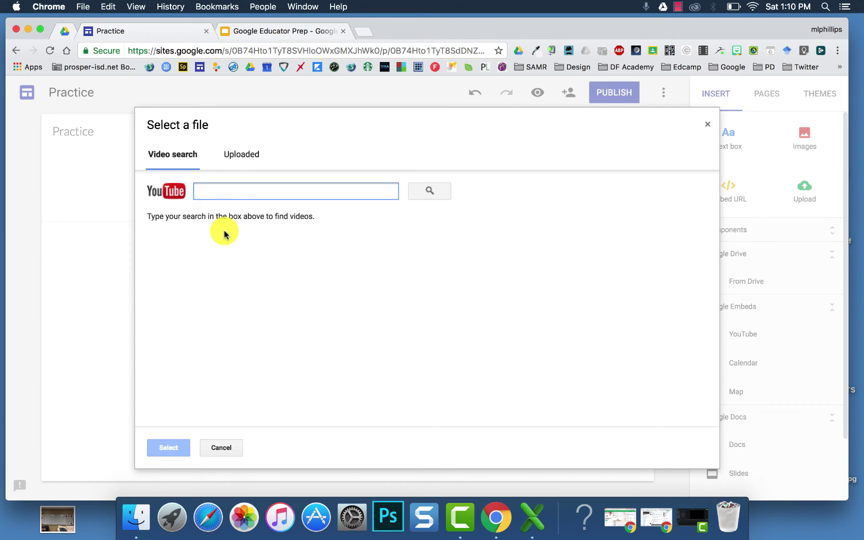
{"action": "left_click", "coordinate": [242, 154]}
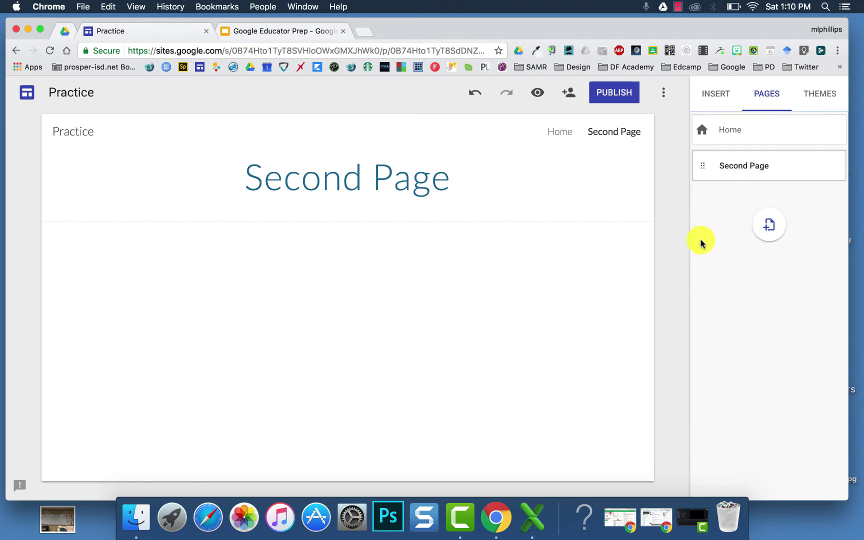
{"action": "mouse_move", "coordinate": [724, 177]}
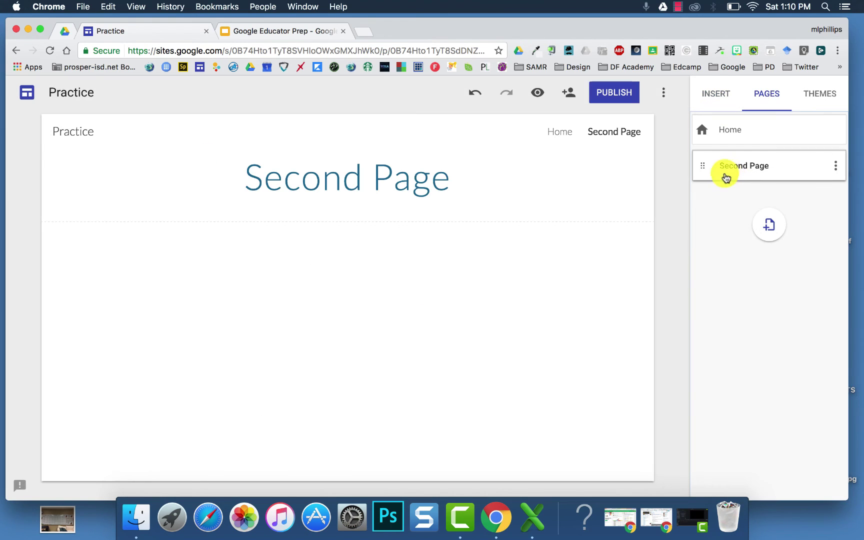
- Add a subpage named 'subpage' under Second Page and show the theme choices
{"action": "left_click", "coordinate": [837, 170]}
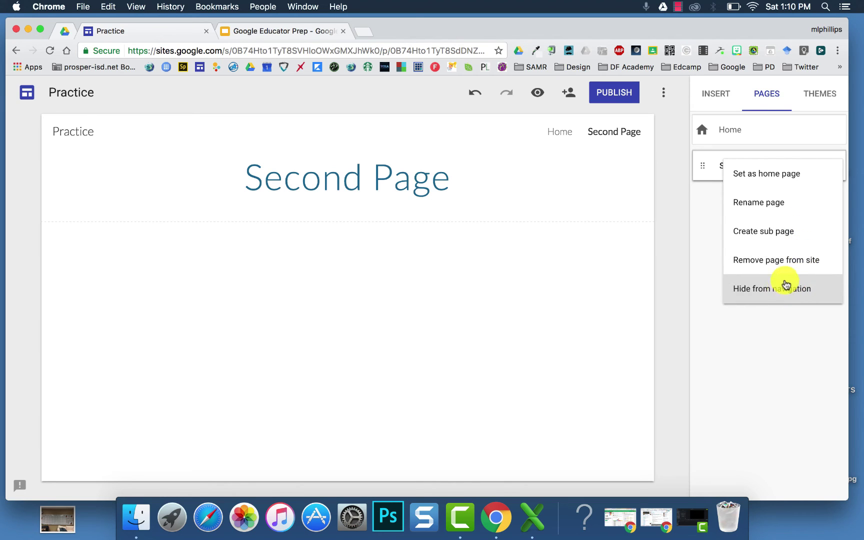
{"action": "left_click", "coordinate": [775, 236]}
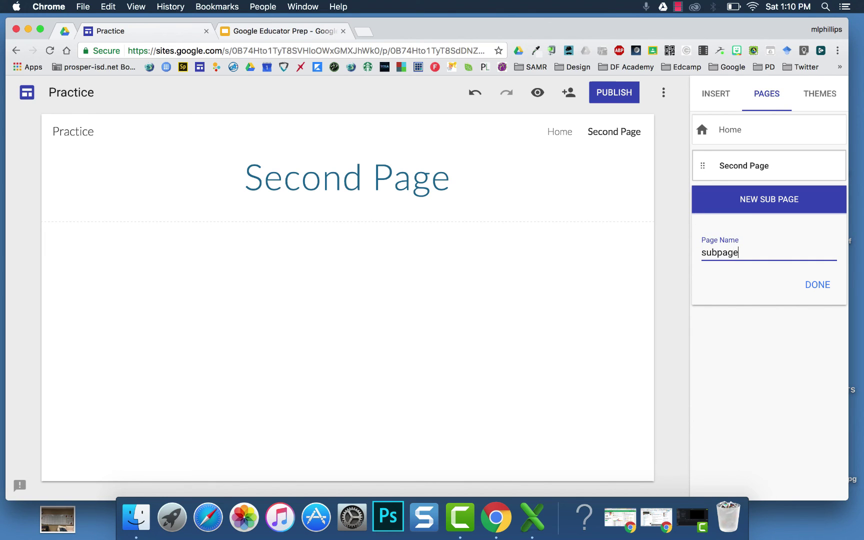
{"action": "left_click", "coordinate": [821, 286]}
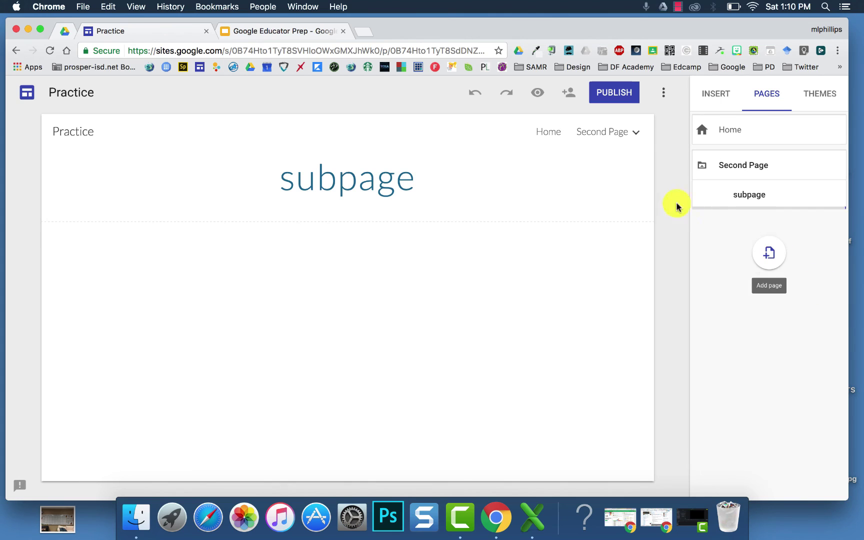
{"action": "mouse_move", "coordinate": [609, 136]}
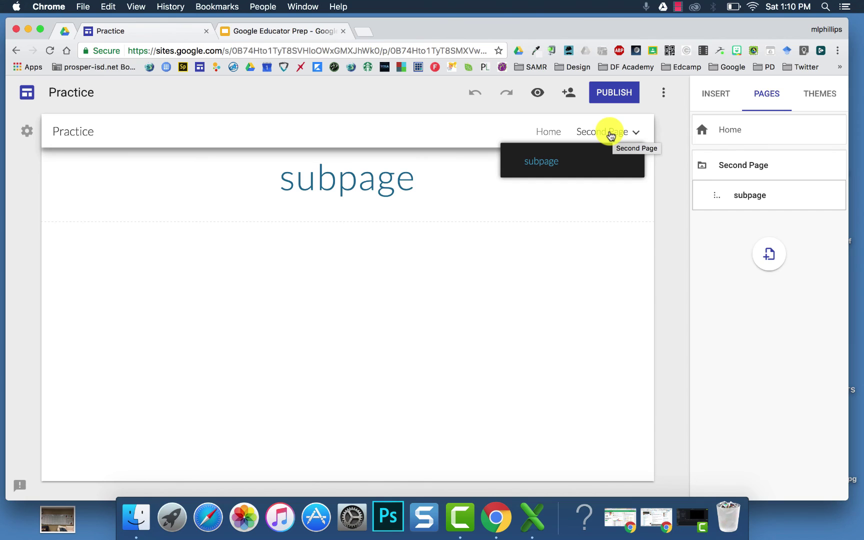
{"action": "left_click", "coordinate": [819, 95]}
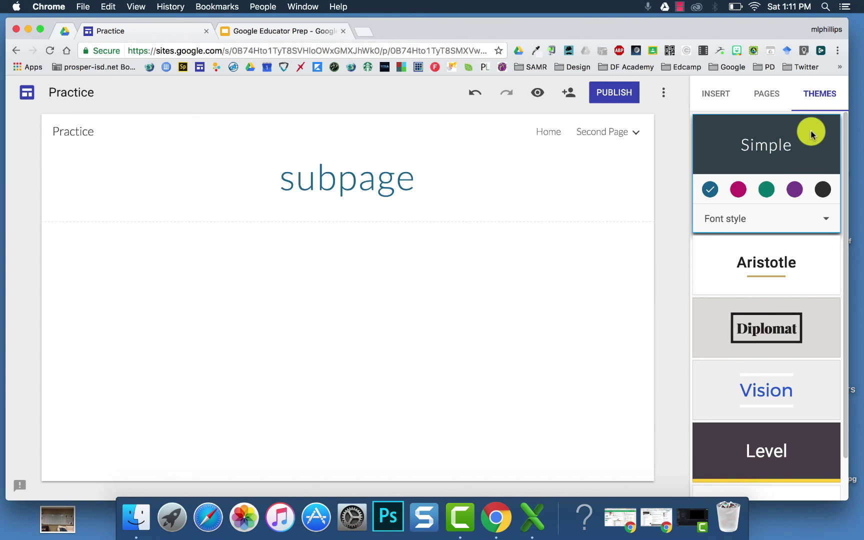
- Try Diplomat with Heavy font and several colours, then apply Vision and return to Home
{"action": "left_click", "coordinate": [793, 333]}
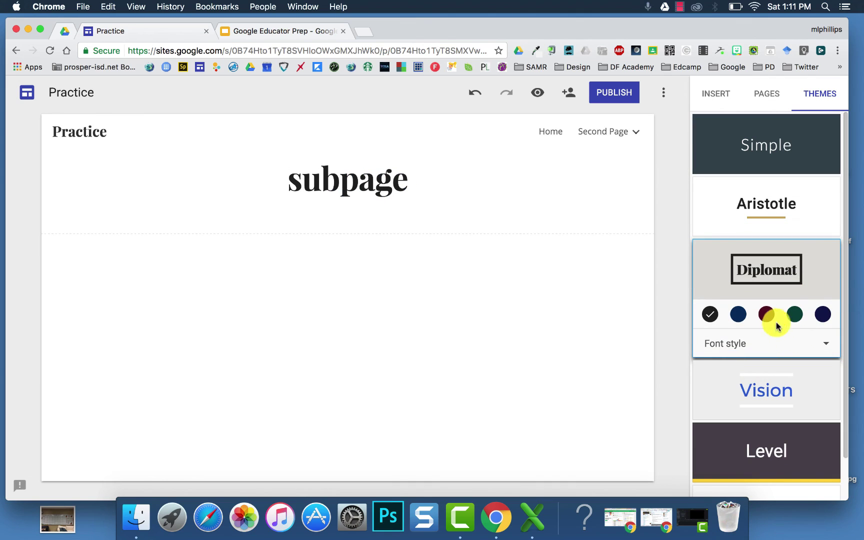
{"action": "left_click", "coordinate": [813, 344]}
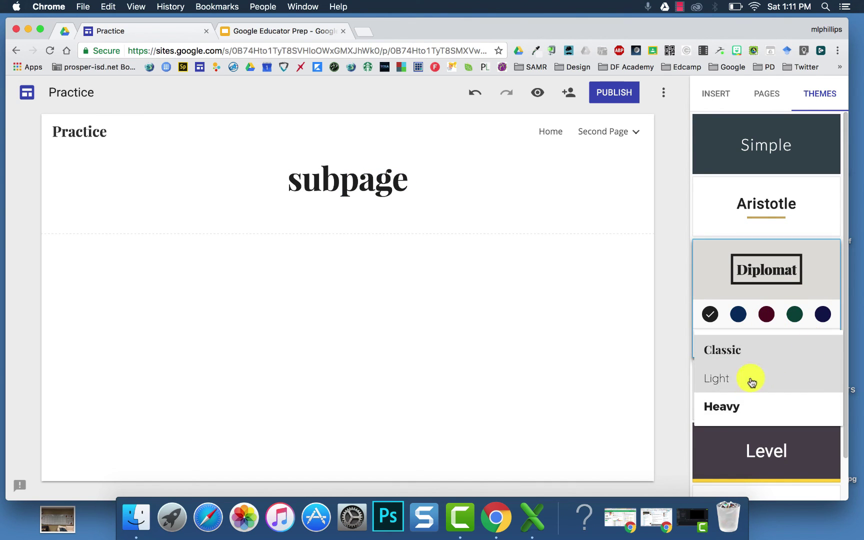
{"action": "left_click", "coordinate": [735, 404]}
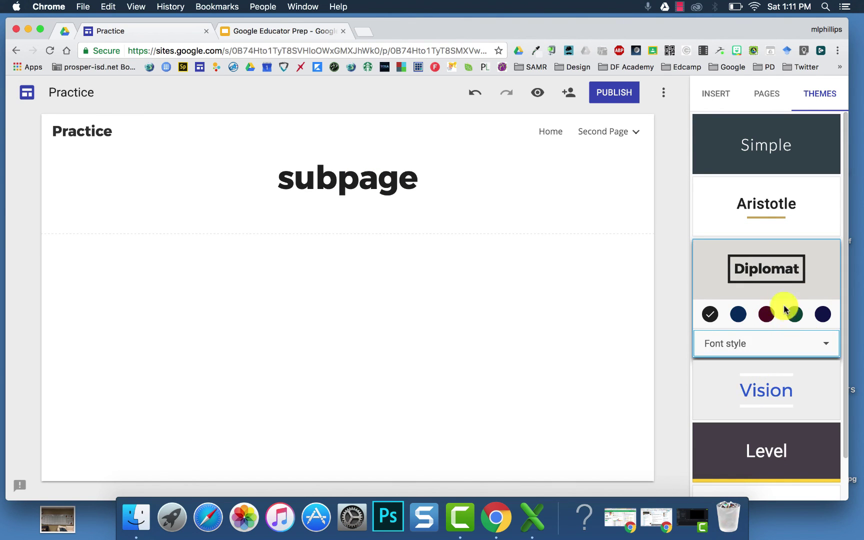
{"action": "left_click", "coordinate": [766, 315]}
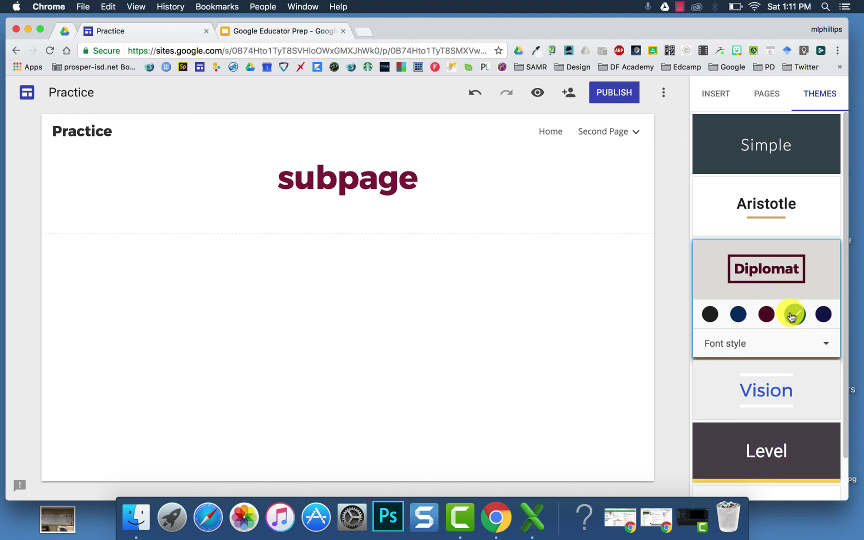
{"action": "left_click", "coordinate": [824, 314]}
{"action": "left_click", "coordinate": [710, 316]}
{"action": "left_click", "coordinate": [774, 400]}
{"action": "left_click", "coordinate": [538, 133]}
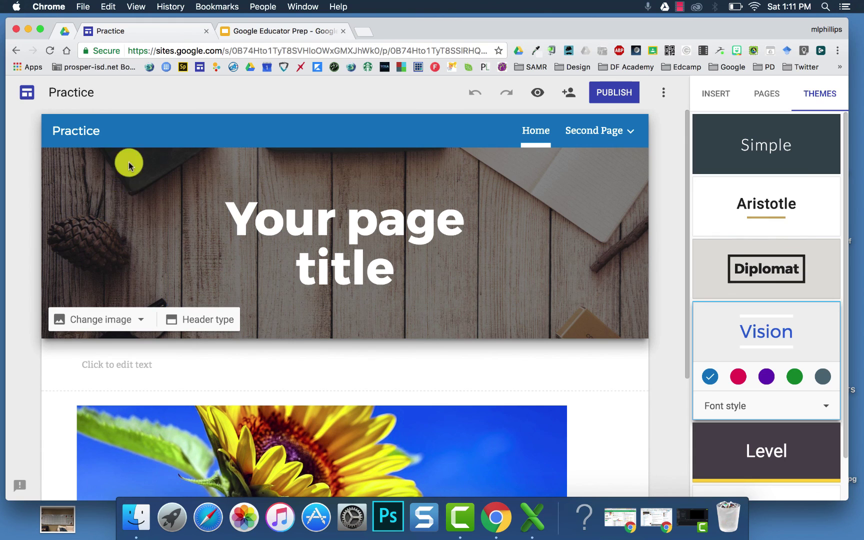
- Give the Home page a Large banner header, then open Publish from Second Page
{"action": "left_click", "coordinate": [180, 323]}
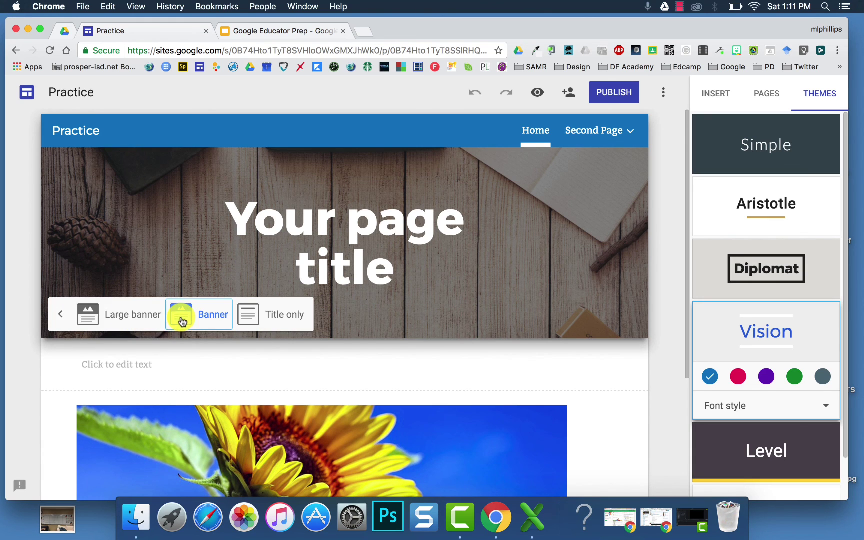
{"action": "left_click", "coordinate": [110, 317]}
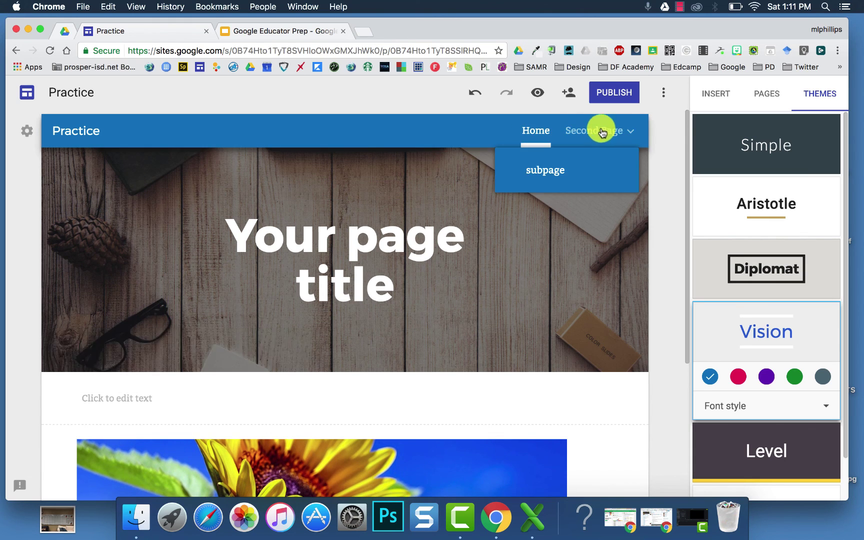
{"action": "left_click", "coordinate": [599, 131]}
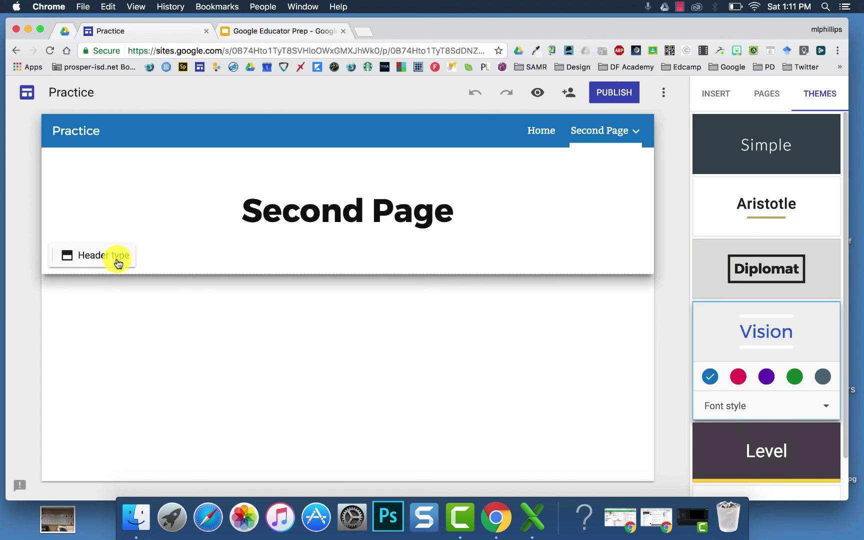
{"action": "left_click", "coordinate": [126, 260]}
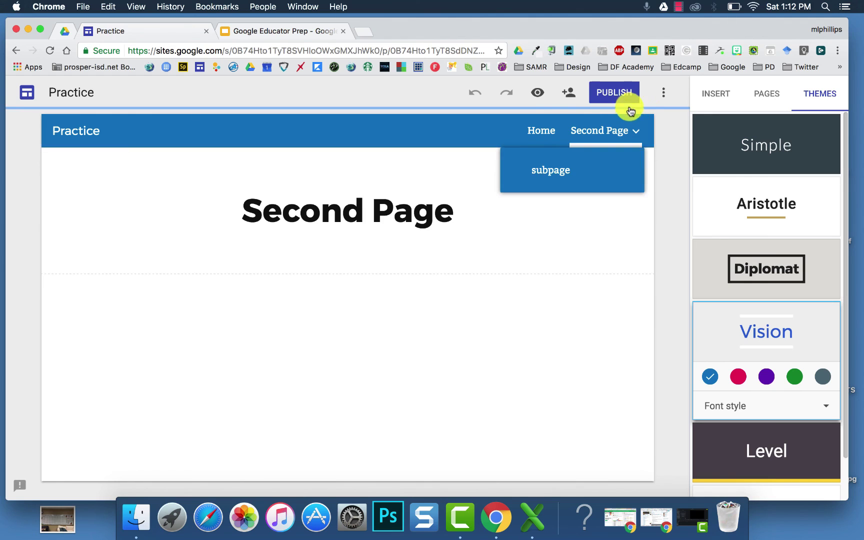
{"action": "left_click", "coordinate": [617, 93]}
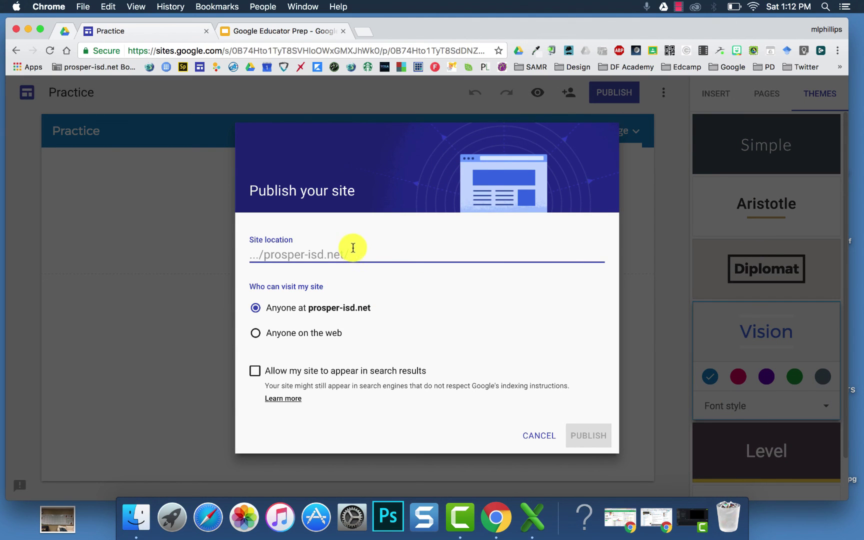